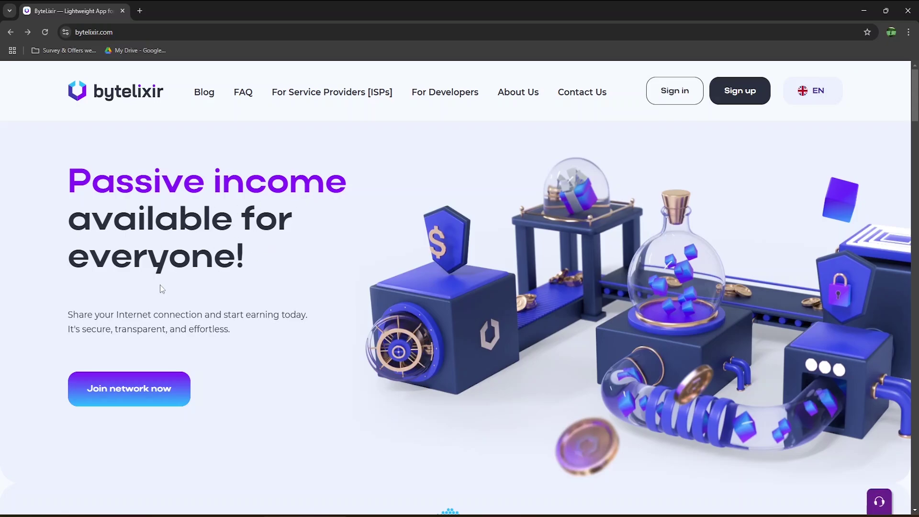
Select the homepage subtitle about sharing your connection, then clear the selection
triple_click(114, 317)
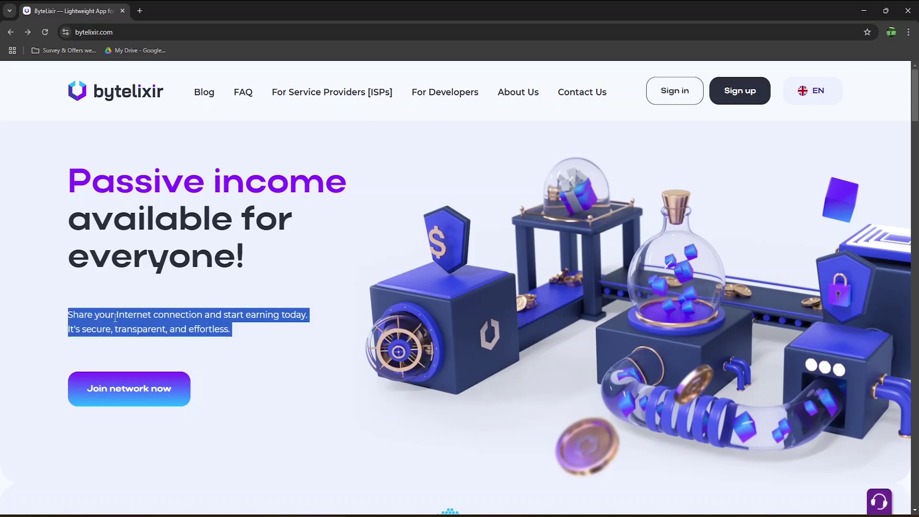
left_click(230, 351)
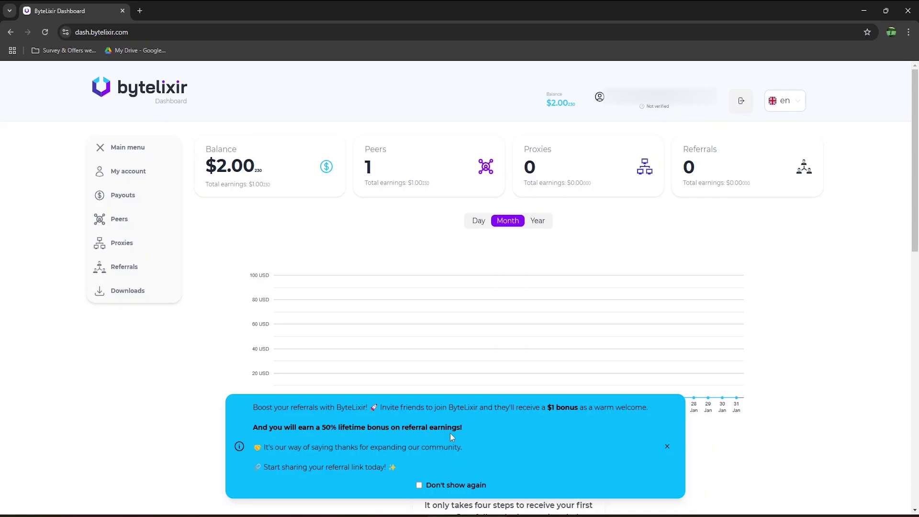
Dismiss the referral bonus banner, open the Downloads page, and switch to the mirrored phone app
left_click(668, 447)
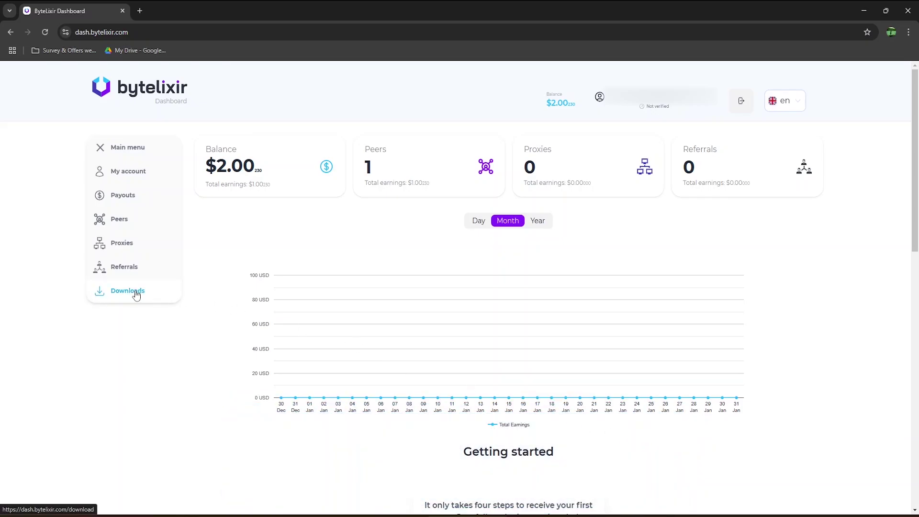
left_click(136, 294)
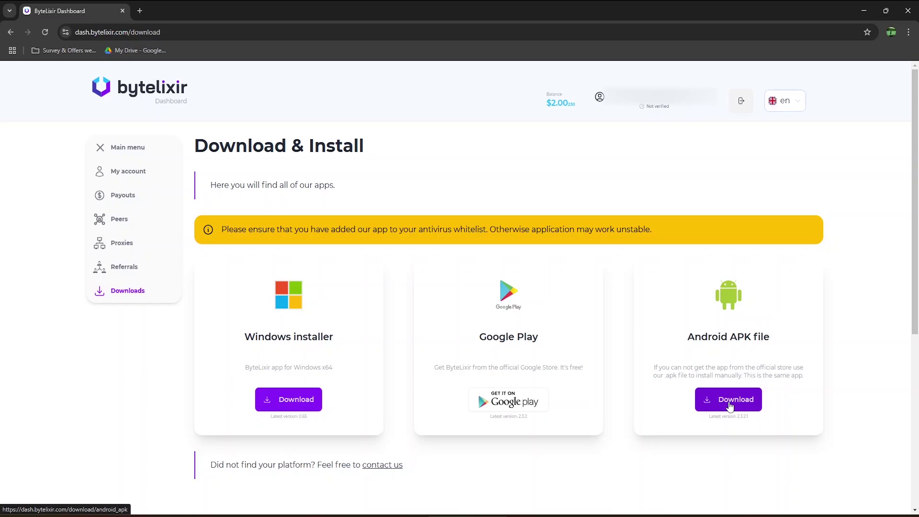
key("alt+Tab")
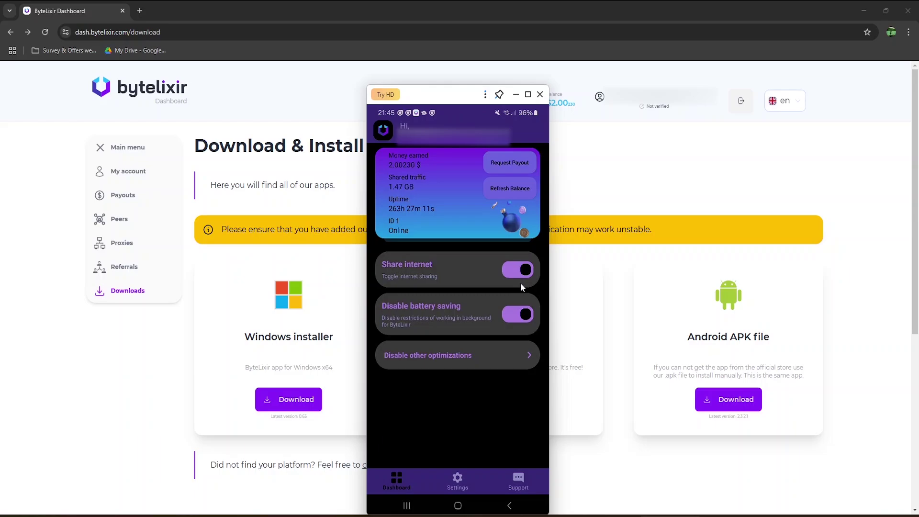
Close the phone mirror, download the Windows installer ByteLixir-Setup-0-65.zip, and show it in its folder
key("alt+F4")
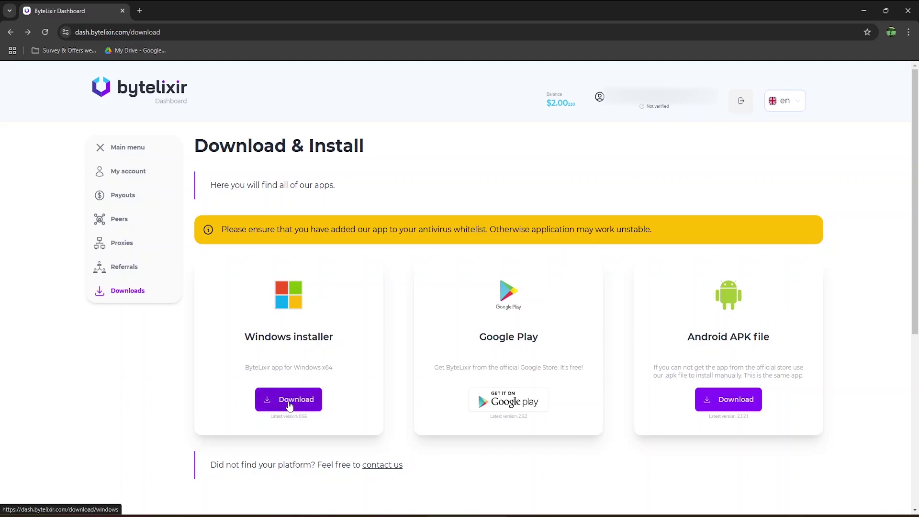
left_click(289, 404)
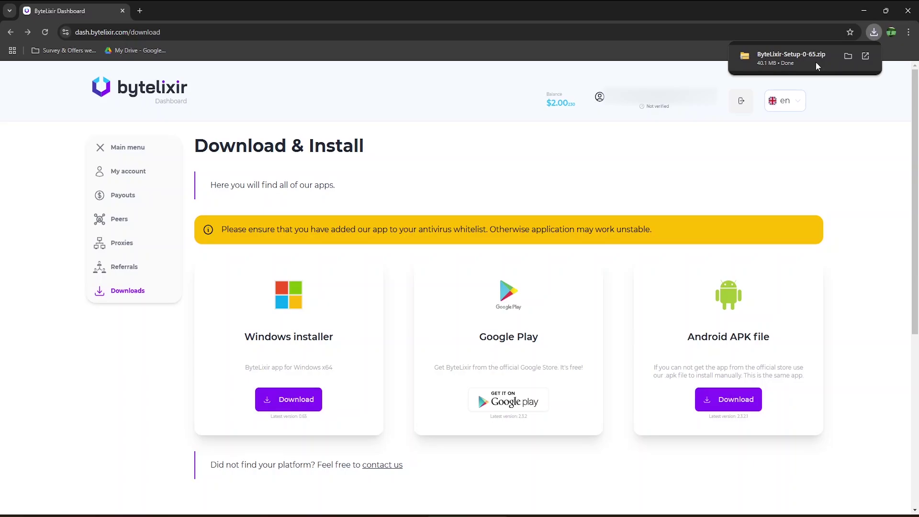
left_click(847, 57)
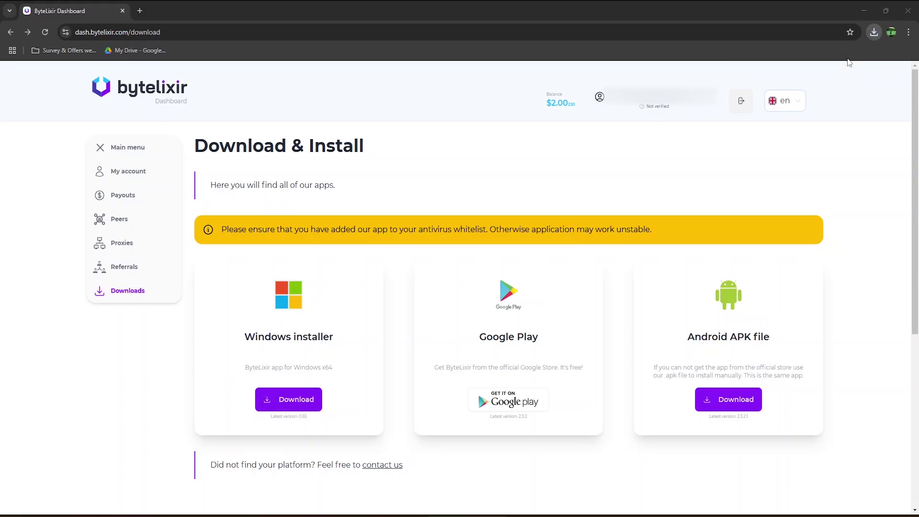
Extract ByteLixir-Setup-0-65.zip with 7-Zip into its own folder and select ByteLixir-Setup inside it
right_click(465, 238)
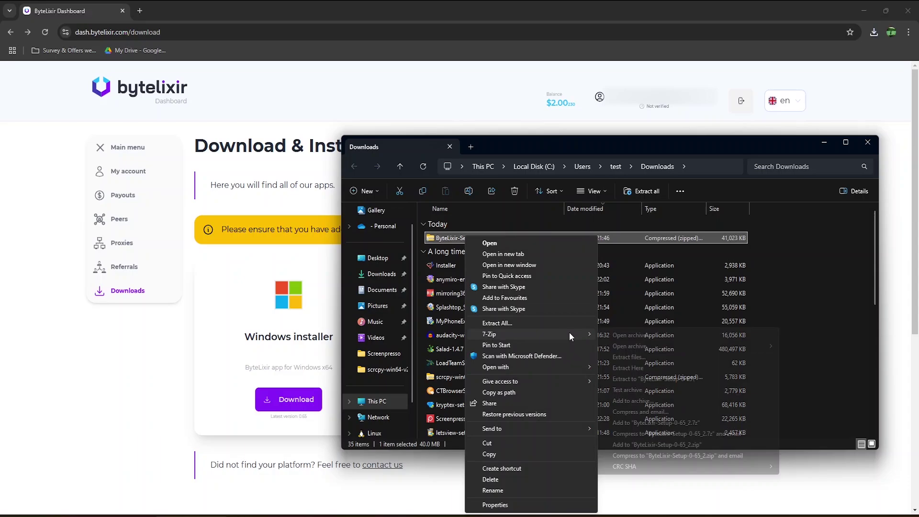
mouse_move(570, 332)
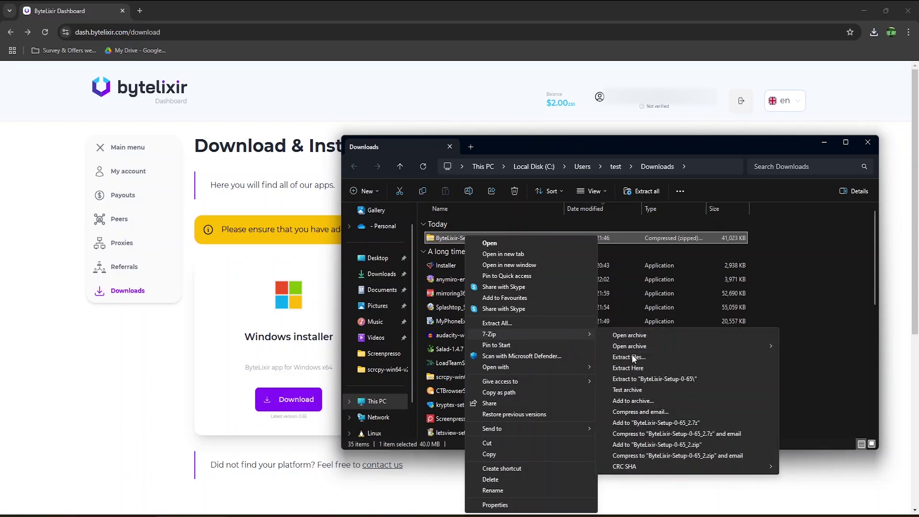
left_click(679, 381)
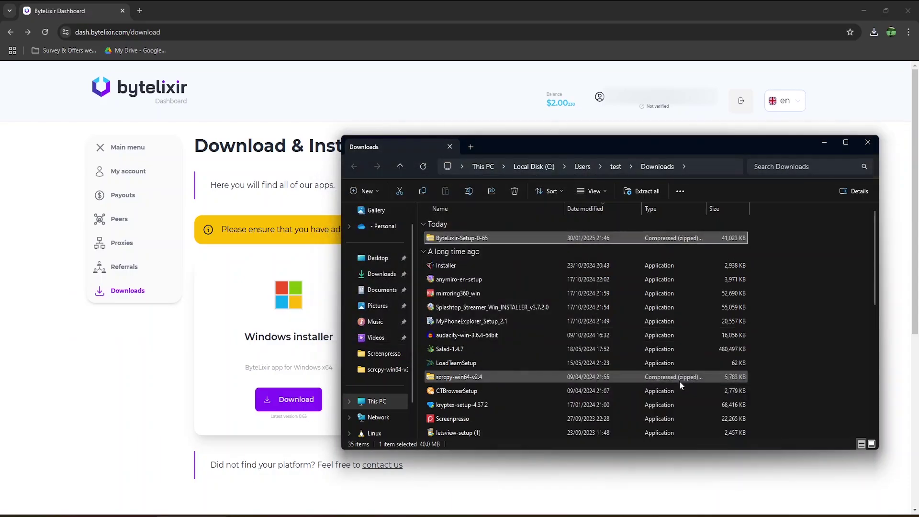
double_click(482, 252)
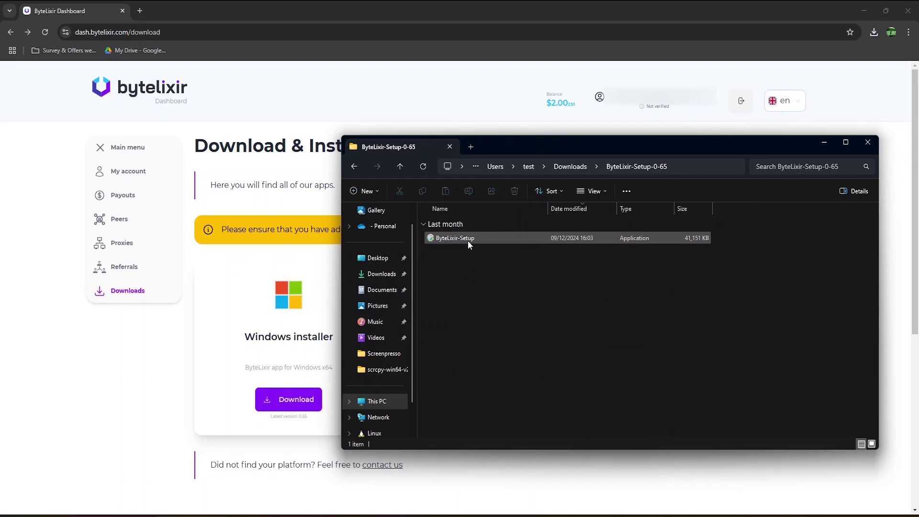
left_click(464, 242)
Run the setup in English, enter the picture code, and install ByteLixir 0.65.0 with default components and folder
double_click(464, 241)
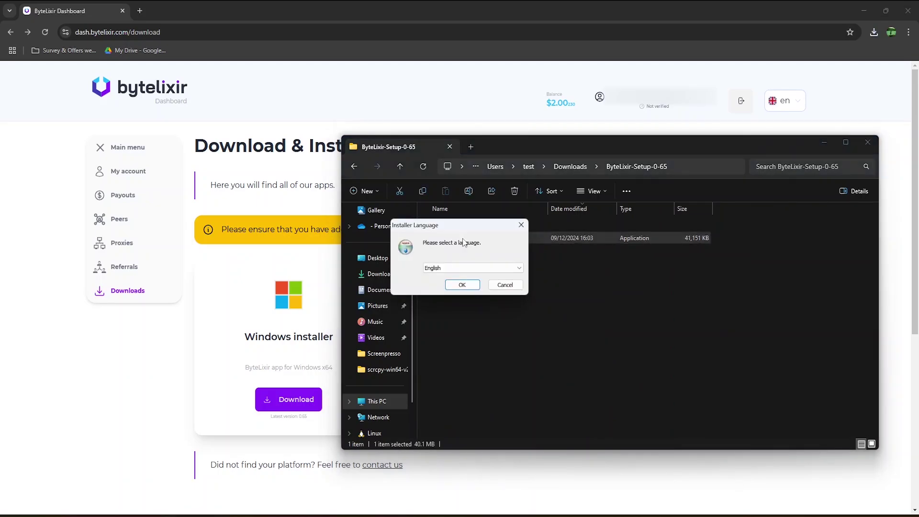
left_click(462, 286)
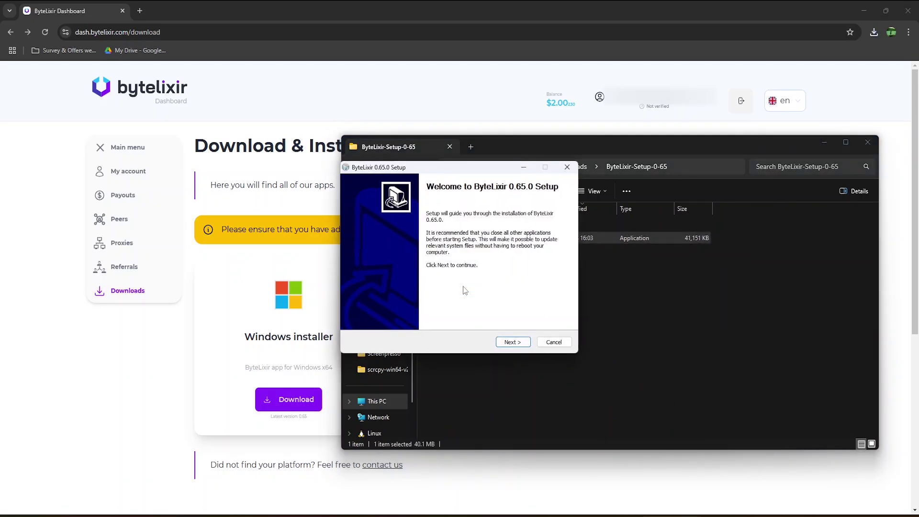
left_click(519, 342)
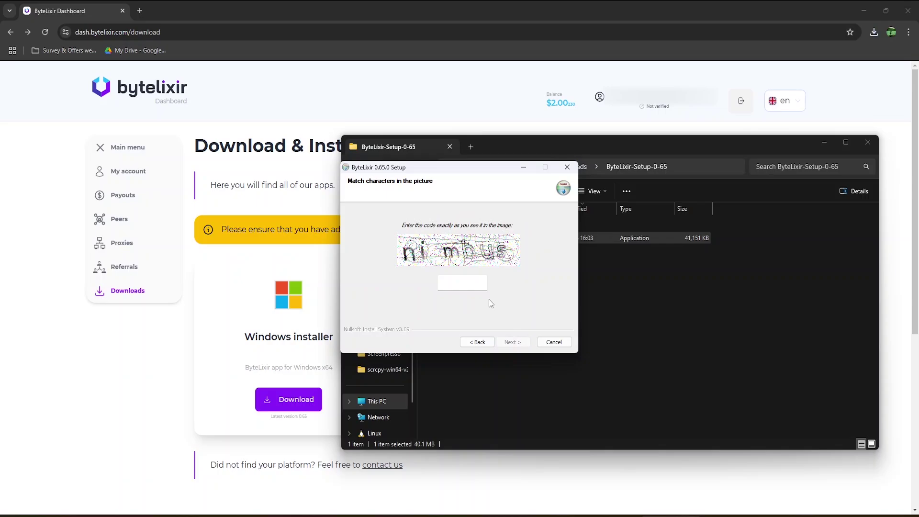
left_click(474, 286)
type("nimbus")
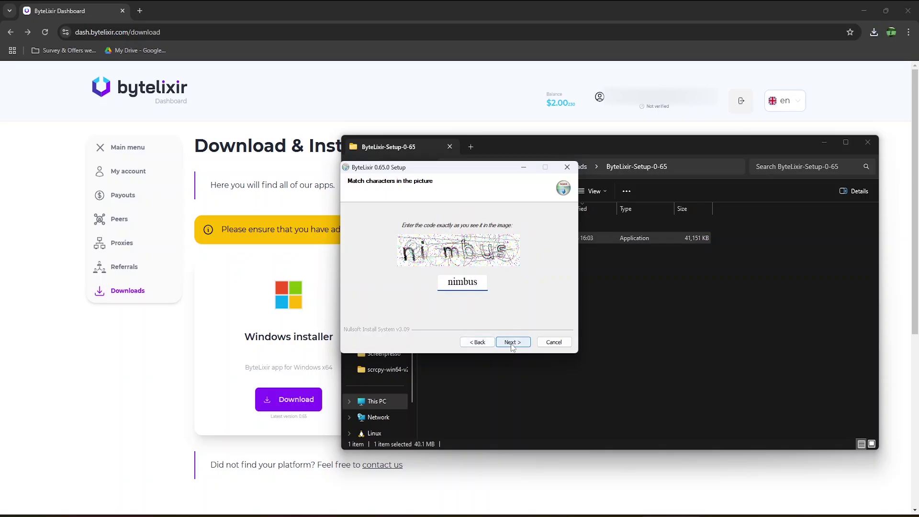
left_click(511, 344)
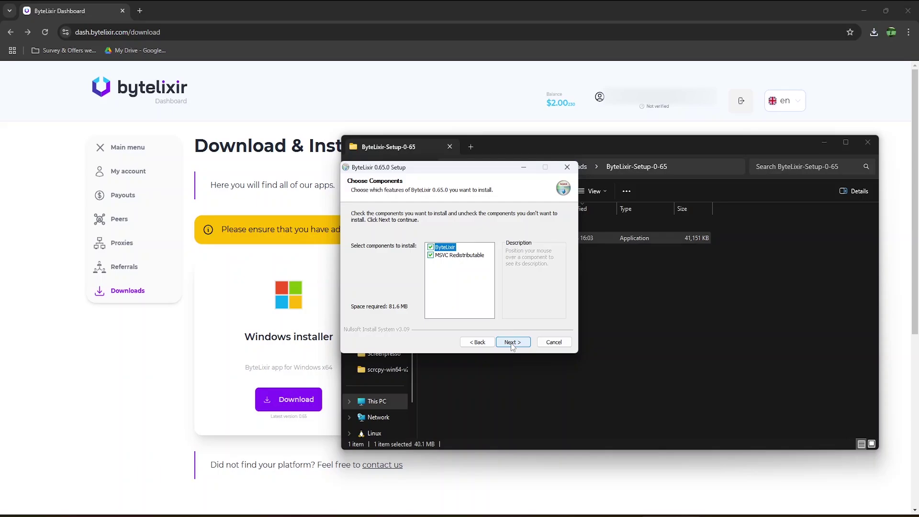
left_click(511, 343)
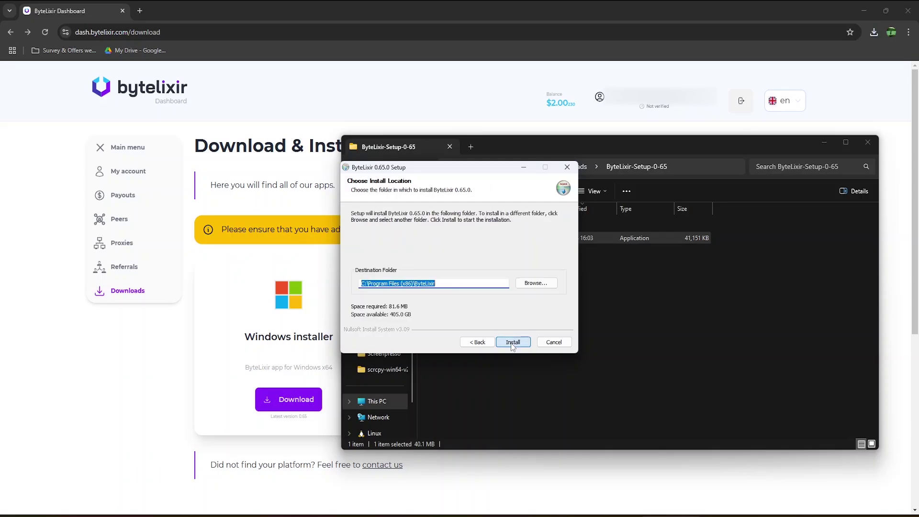
left_click(511, 343)
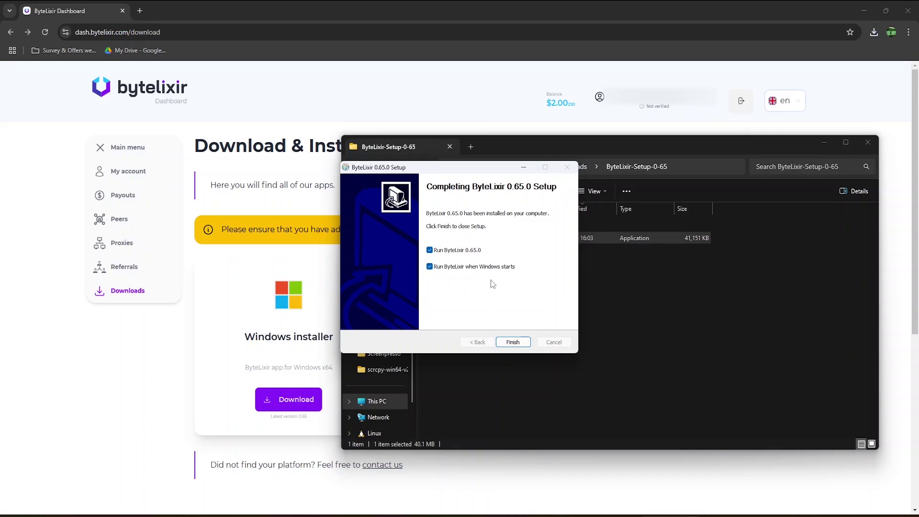
left_click(522, 341)
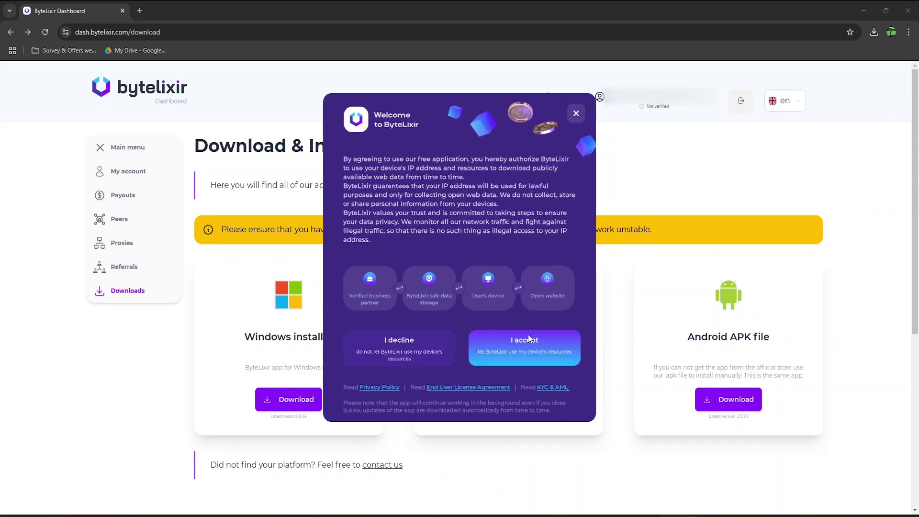
Accept the device-resource terms and log in with e-mail after entering the captcha code
left_click(529, 346)
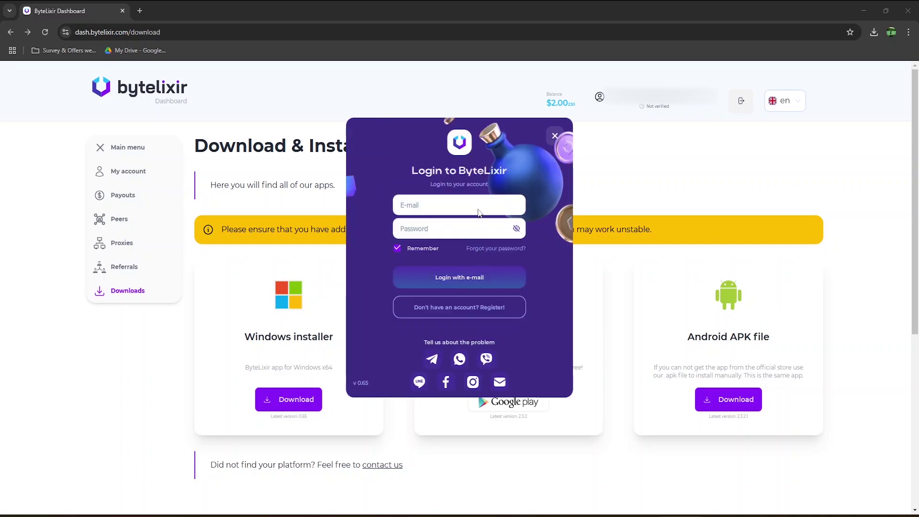
left_click(466, 278)
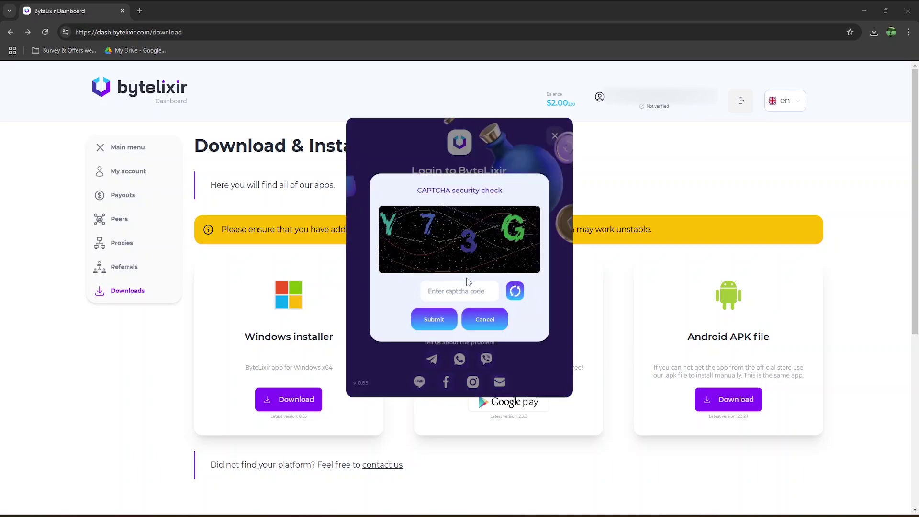
left_click(459, 291)
type("y73g")
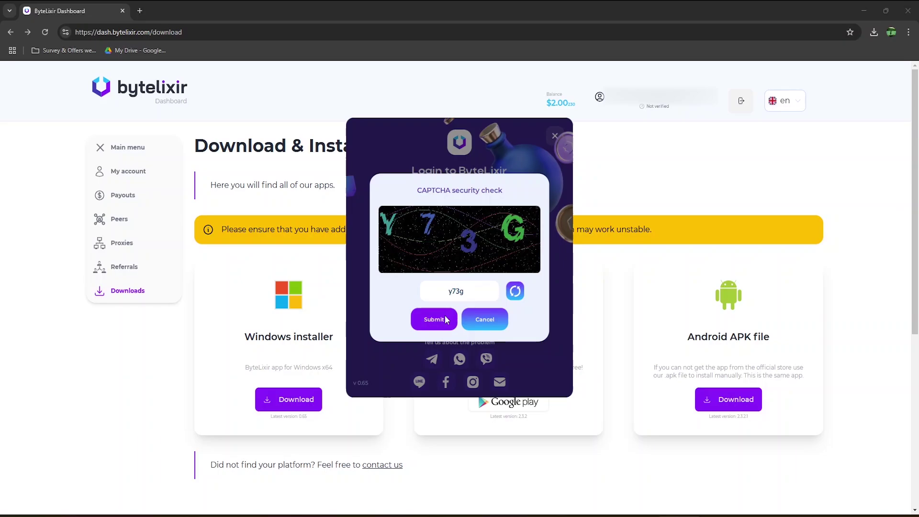
left_click(444, 319)
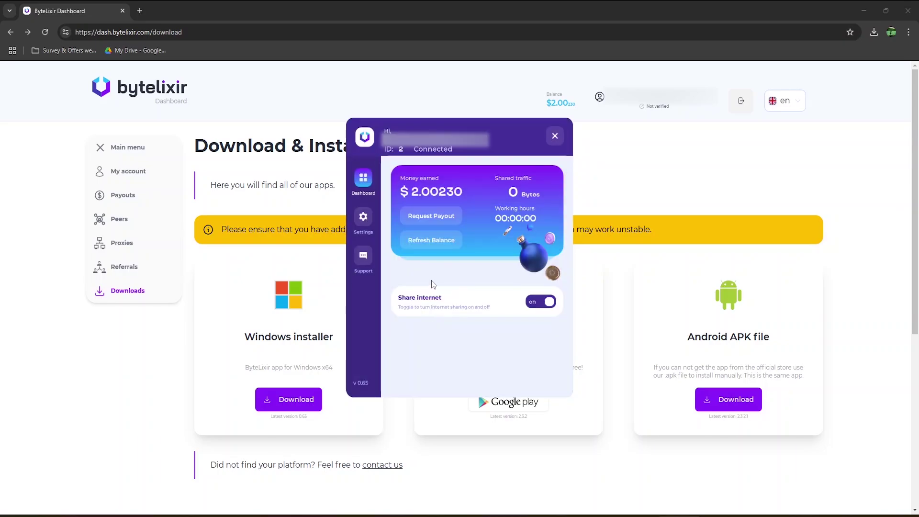
Switch Share internet off and back on, then refresh the $2.00230 earned balance
left_click(549, 304)
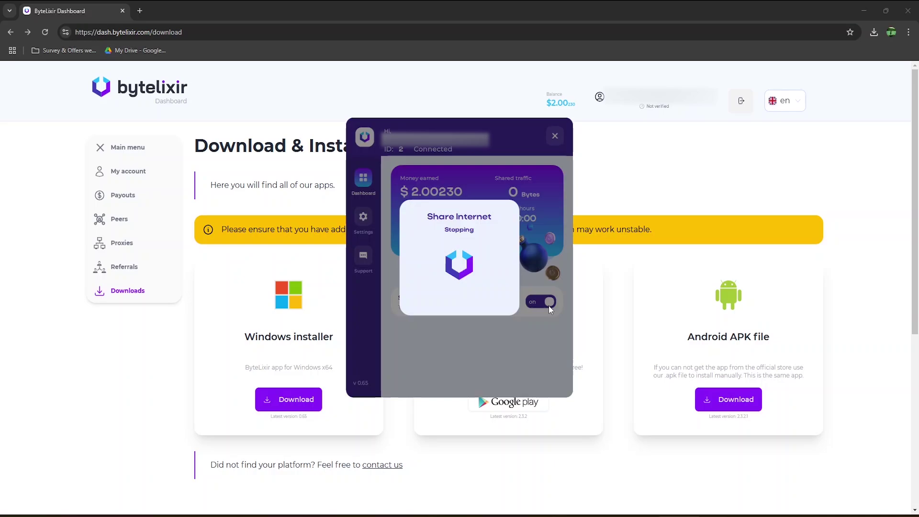
left_click(534, 302)
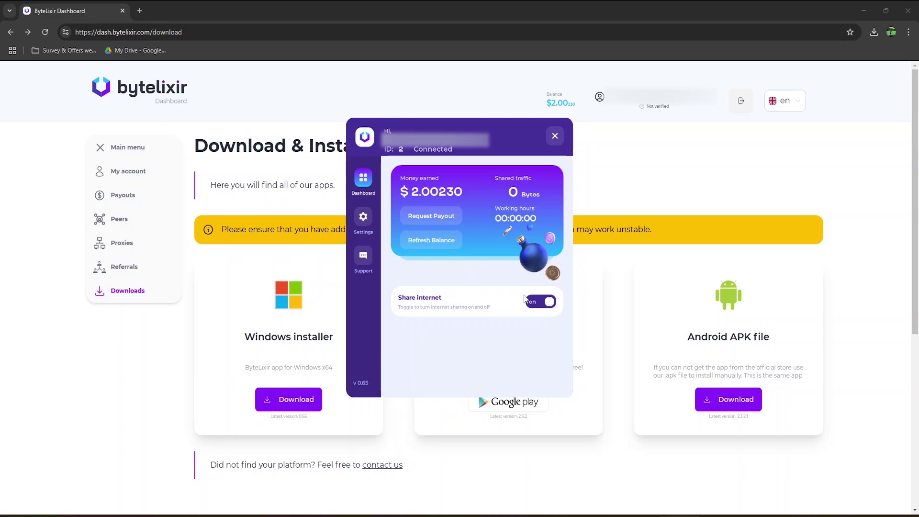
left_click(435, 241)
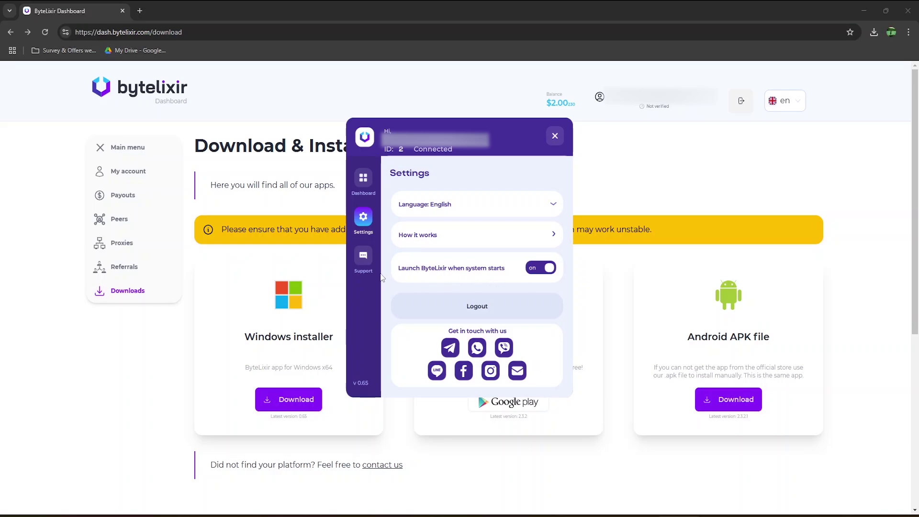
Visit Support, return to the Dashboard, and close the app to the tray
left_click(363, 258)
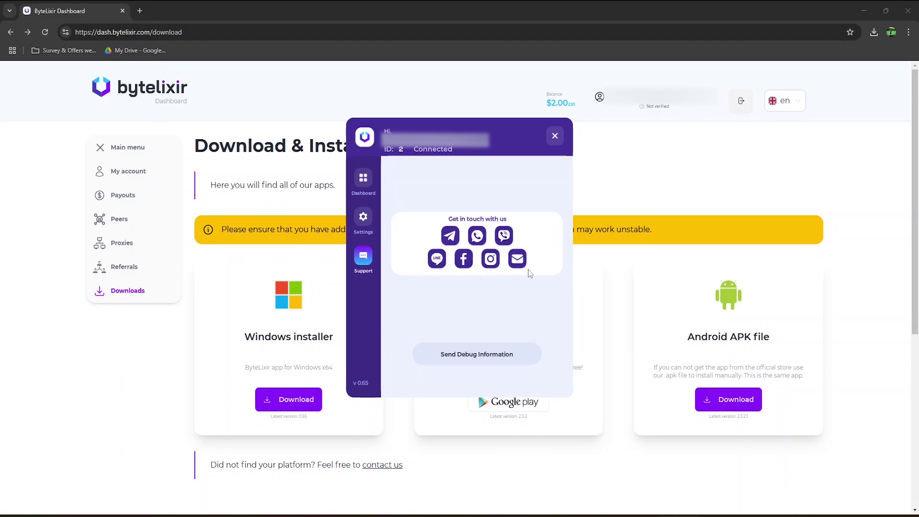
left_click(363, 177)
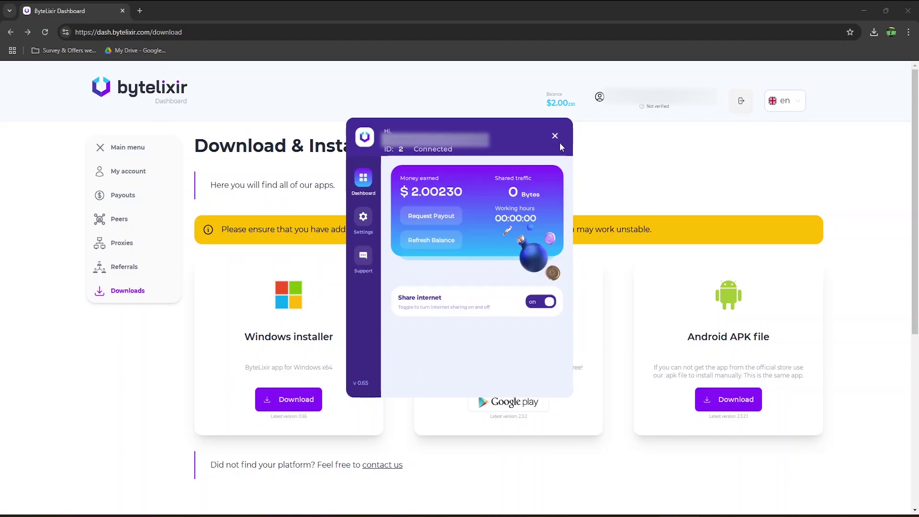
left_click(554, 135)
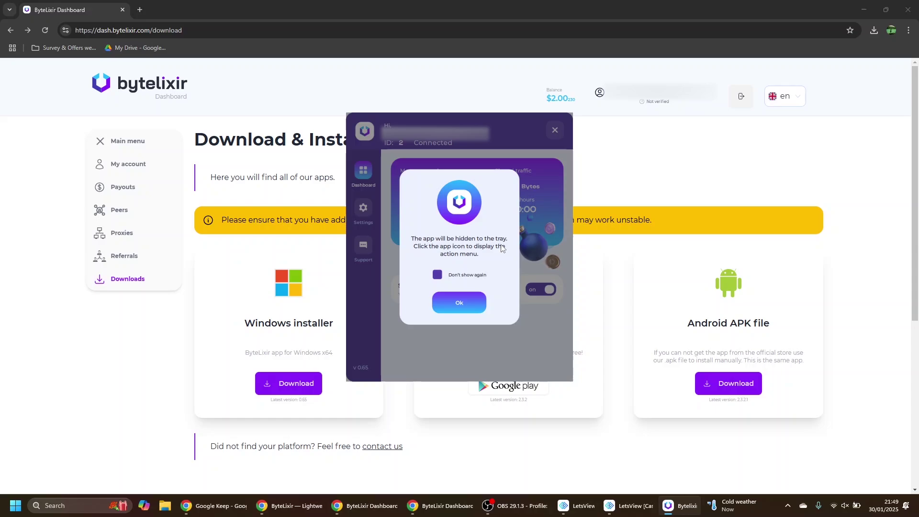
left_click(448, 306)
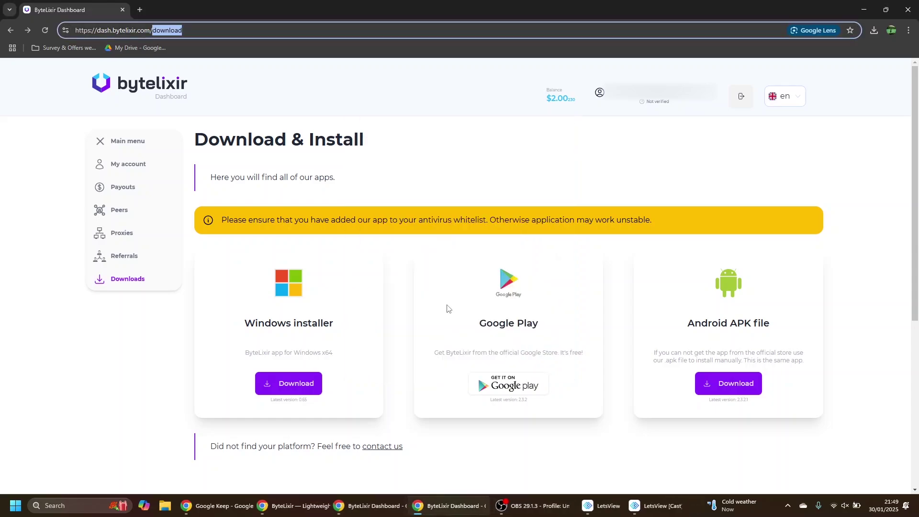
Reopen ByteLixir from the tray, hide it again with Don't show again ticked, and open Peers
left_click(788, 505)
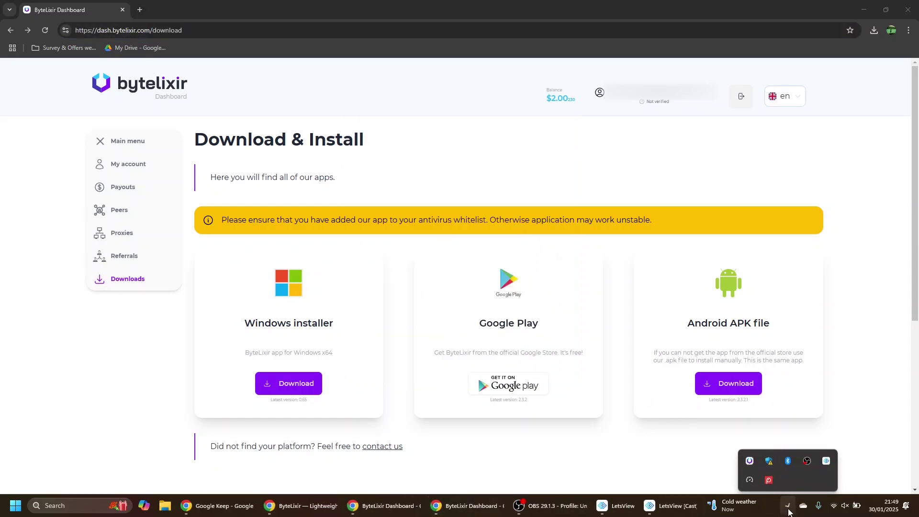
left_click(751, 461)
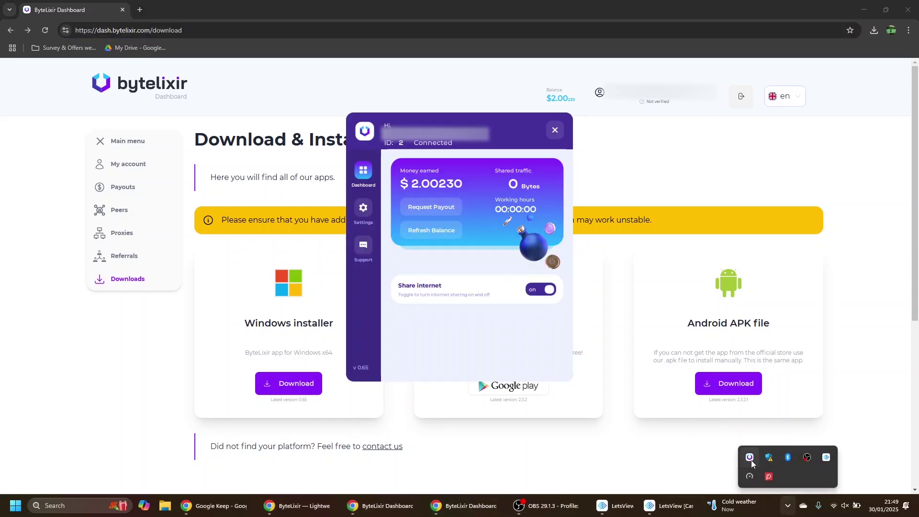
left_click(555, 130)
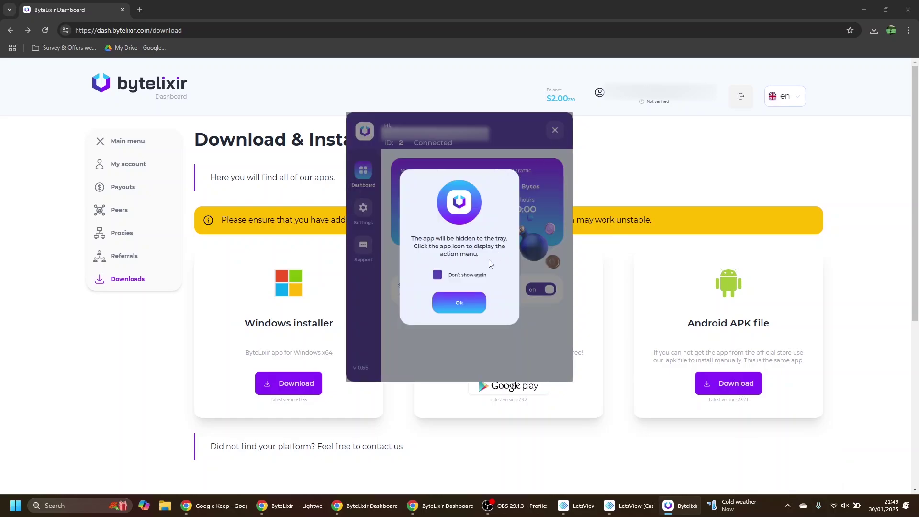
left_click(437, 275)
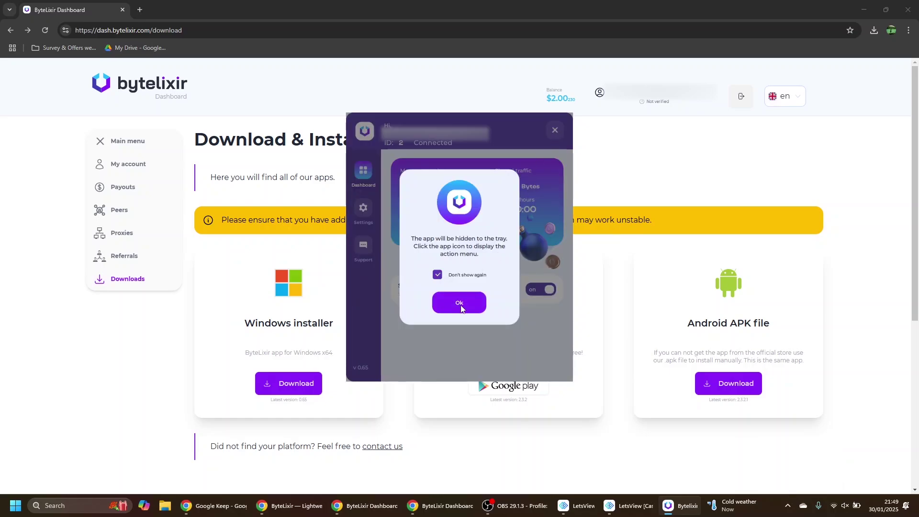
left_click(461, 306)
left_click(123, 224)
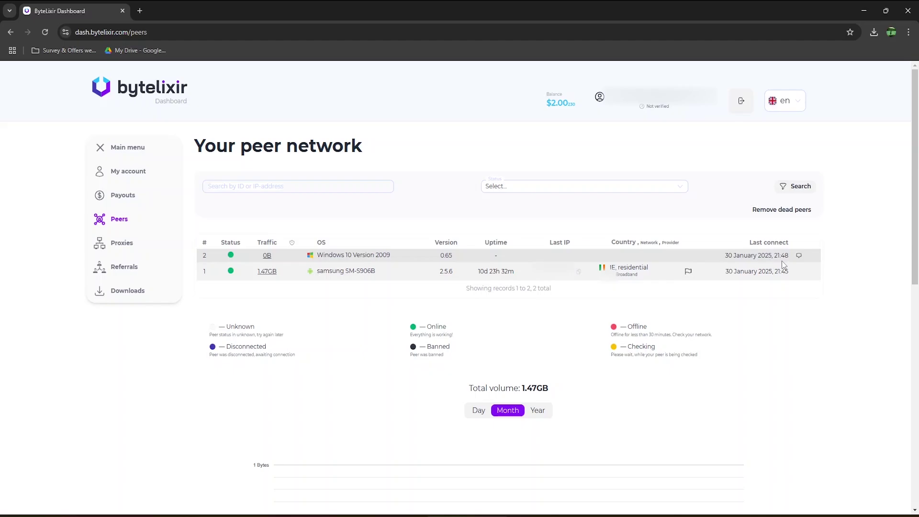
Follow the Not verified link to view the account verification limits
left_click(654, 107)
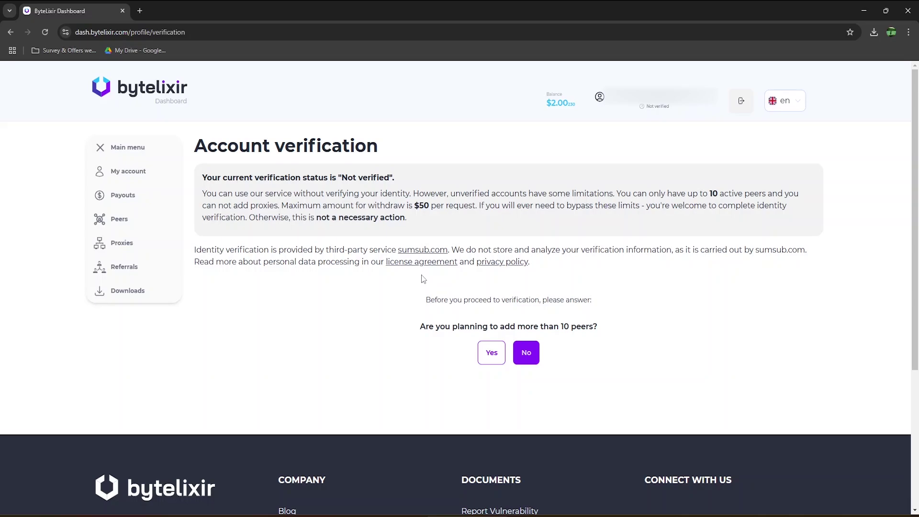
On the Payouts page, paste the account's phone number, send the code, and enter the texted 4-digit code
left_click(129, 198)
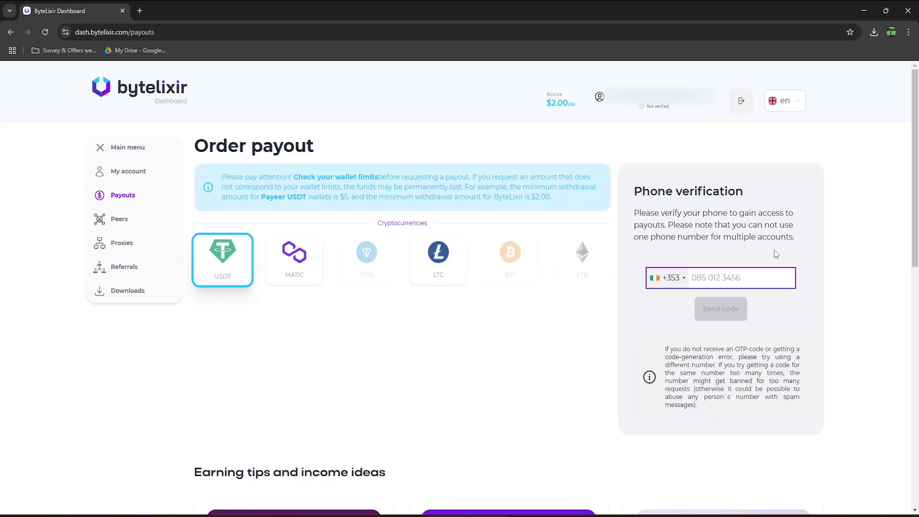
left_click(740, 277)
key("ctrl+v")
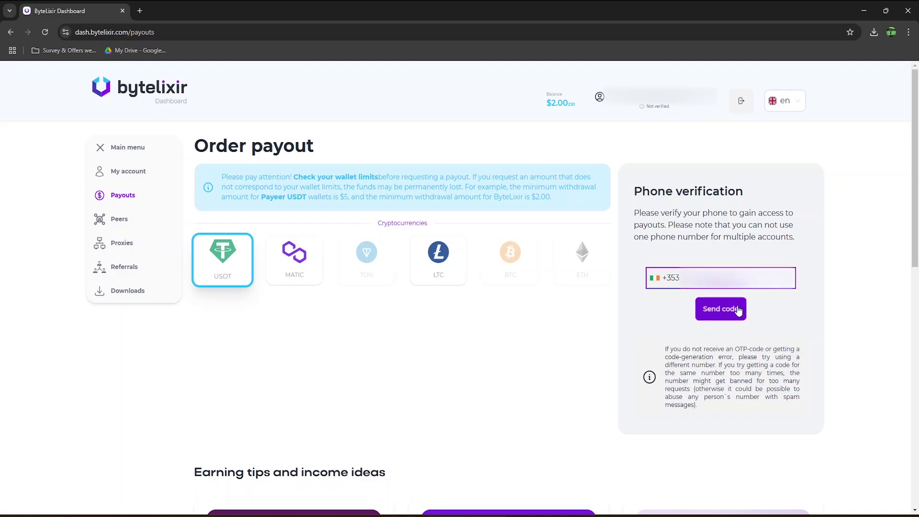
left_click(739, 311)
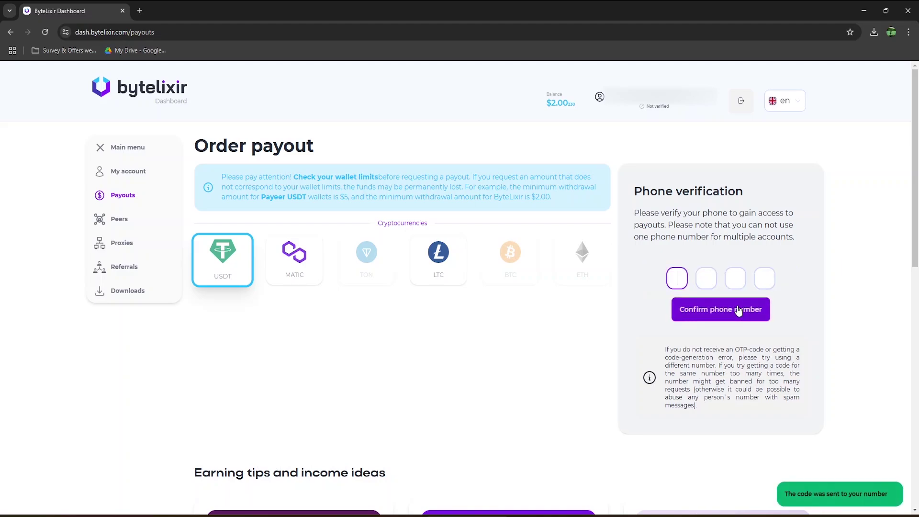
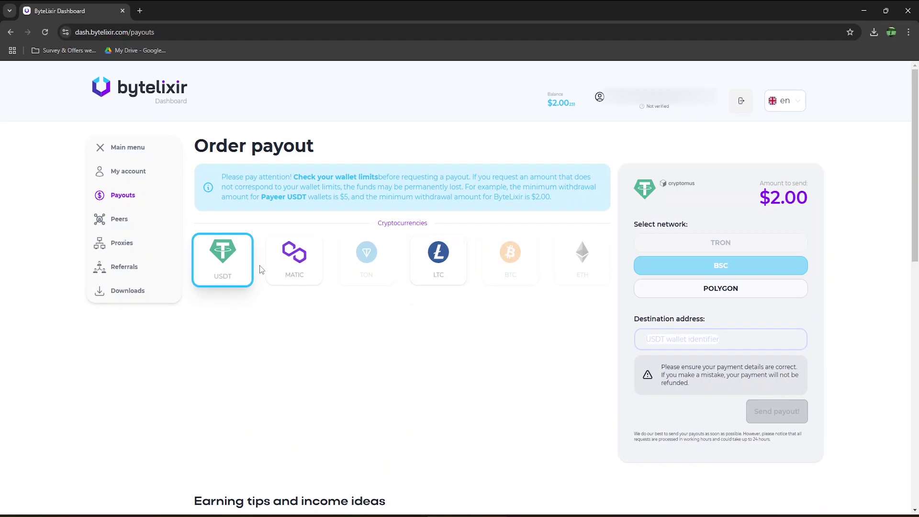
Choose Litecoin (LTC) as the currency for the $2.00 payout
left_click(289, 273)
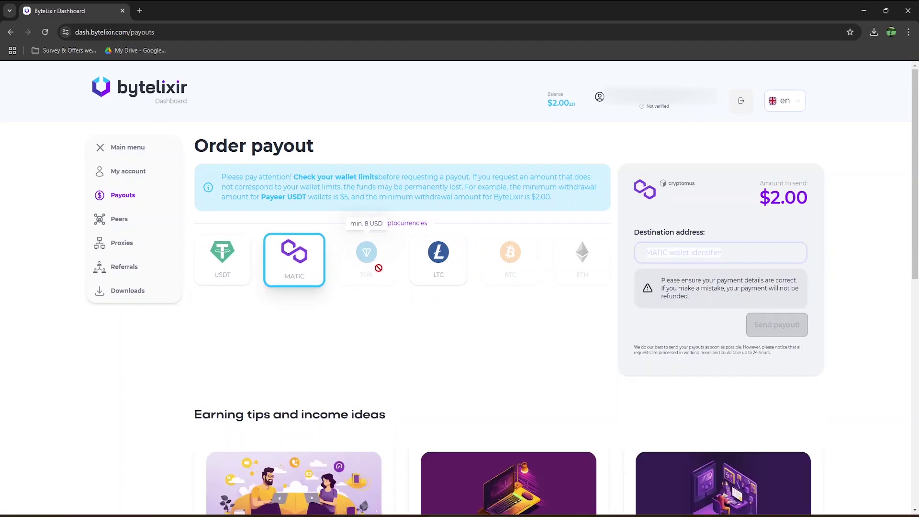
left_click(440, 274)
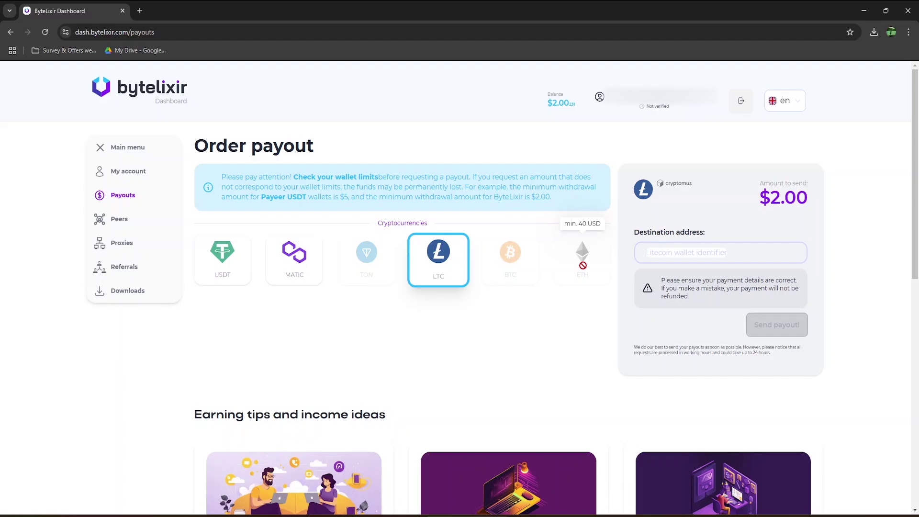
left_click(443, 278)
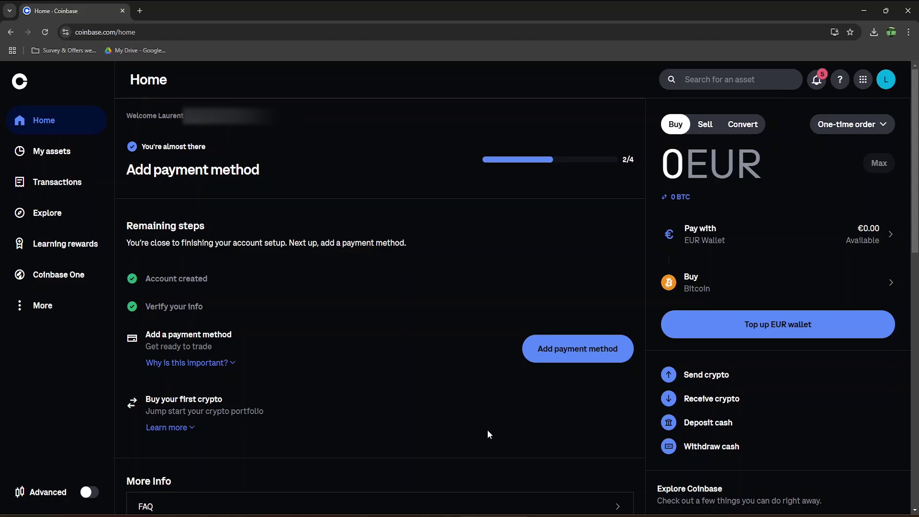
Copy the Litecoin receive address from Coinbase's Receive crypto screen
left_click(728, 402)
type("ltc")
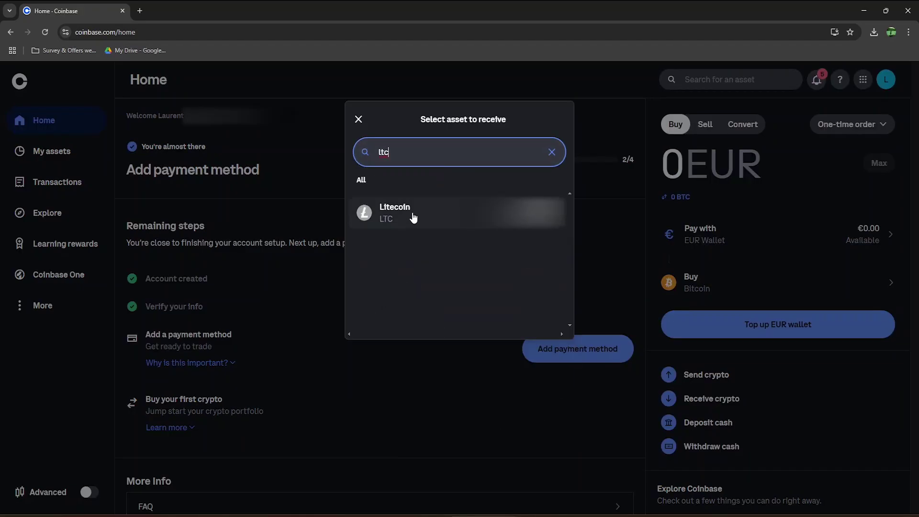
left_click(412, 214)
left_click(554, 284)
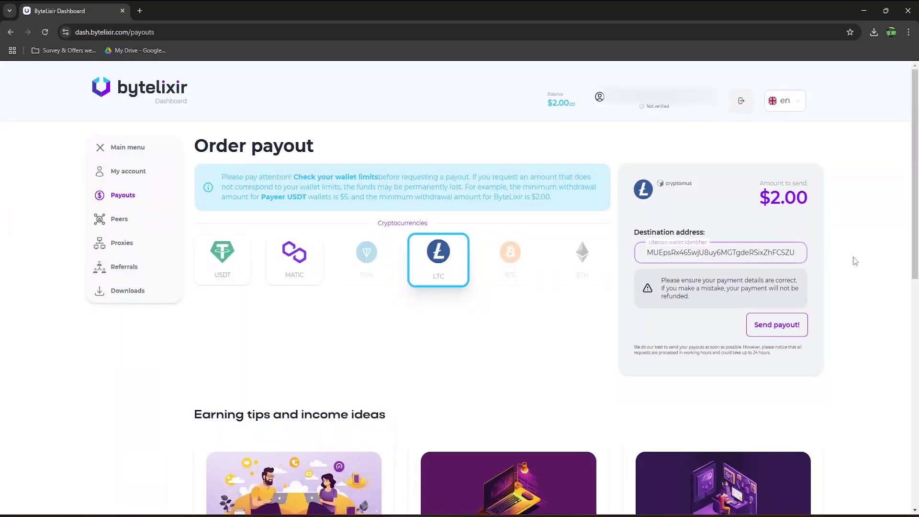
Send the $2.00 Litecoin payout, confirm it with the emailed code, then open Referrals
left_click(855, 261)
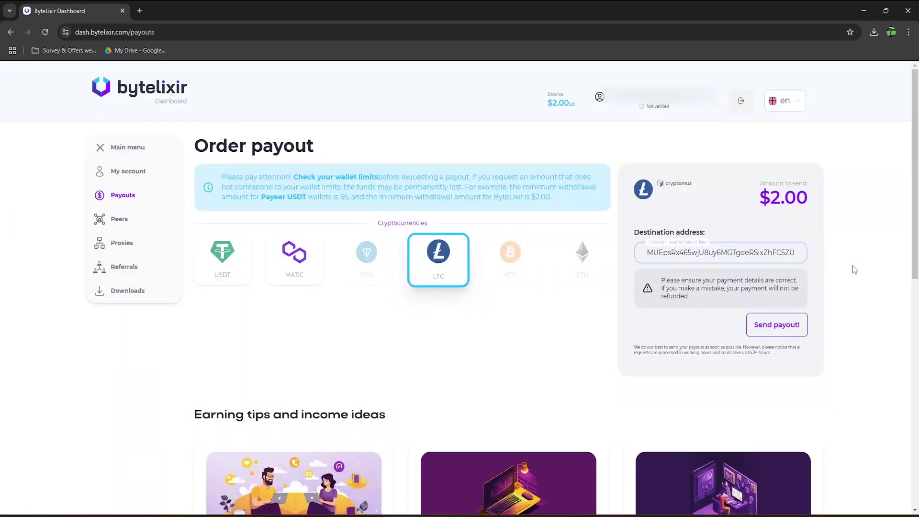
left_click(777, 325)
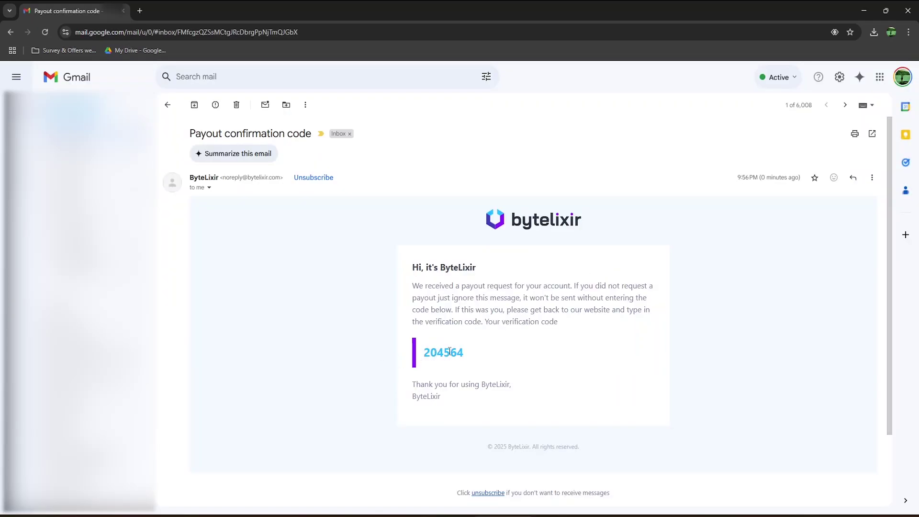
double_click(444, 352)
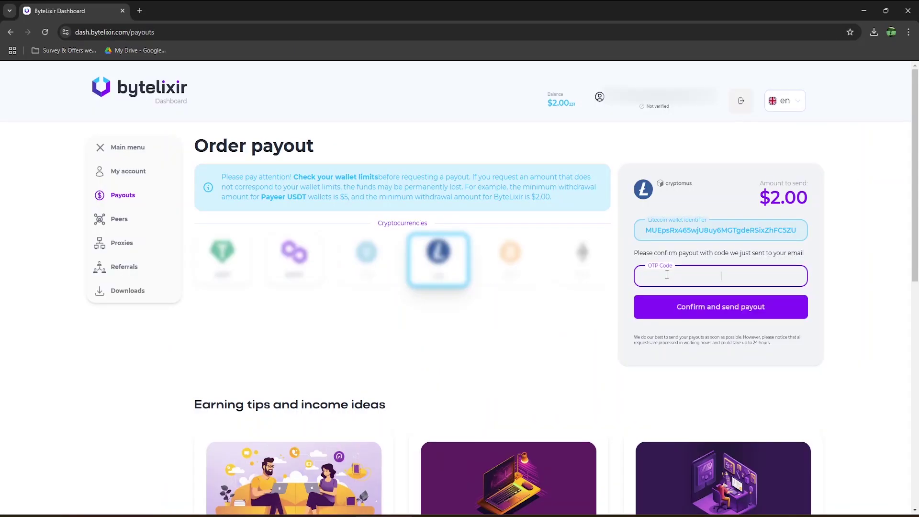
key("ctrl+v")
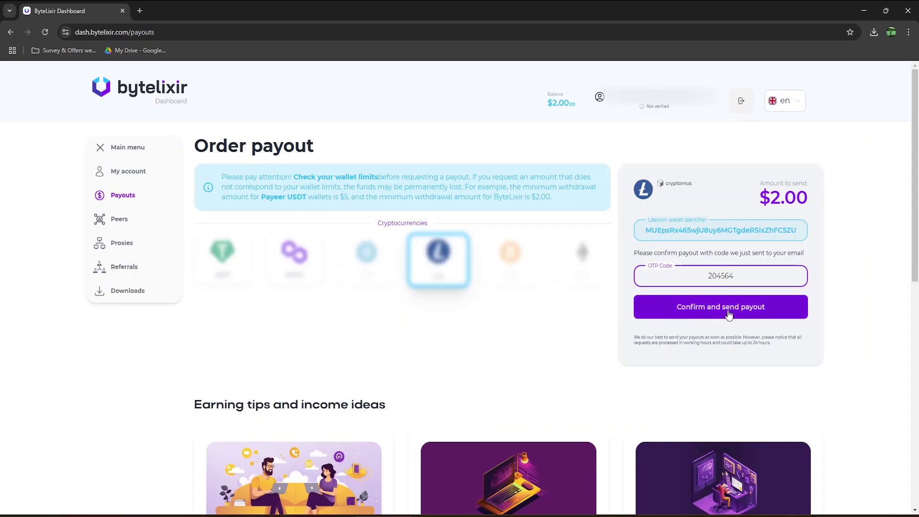
left_click(728, 314)
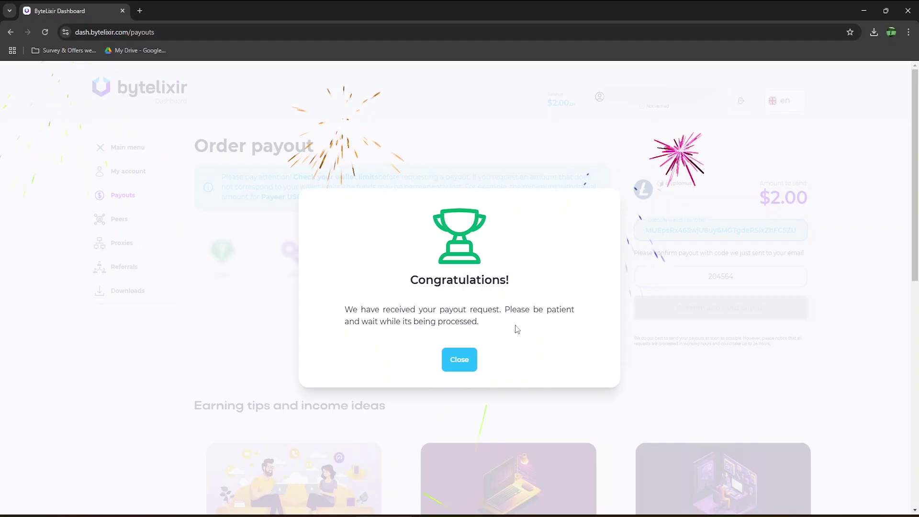
left_click(459, 360)
left_click(124, 268)
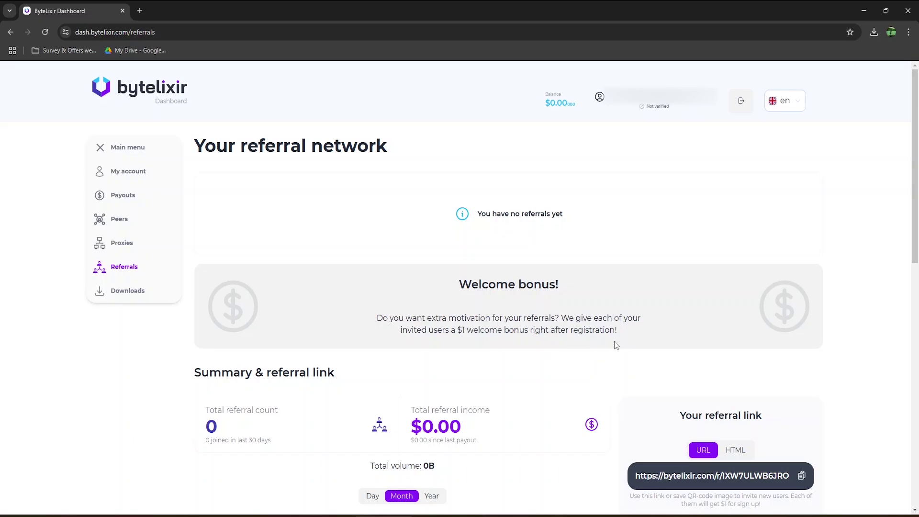
Copy the referral URL from the bottom of the Referrals page
scroll(616, 345, "down", 2)
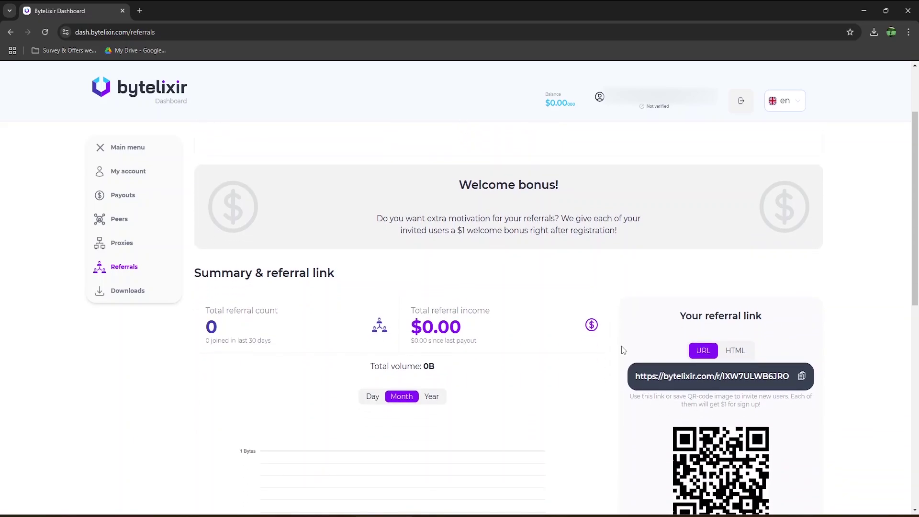
left_click(802, 377)
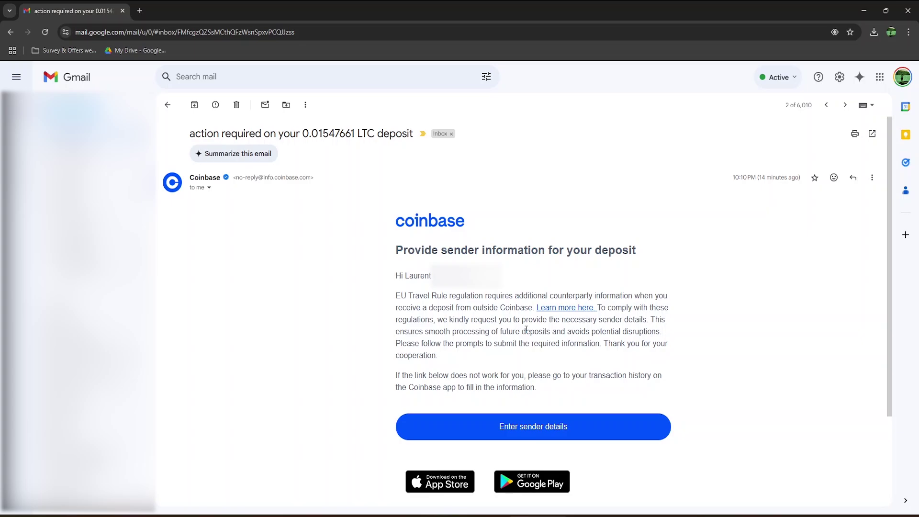
Open the deposit's sender-details request and web-search the €1.93 amount
left_click(532, 429)
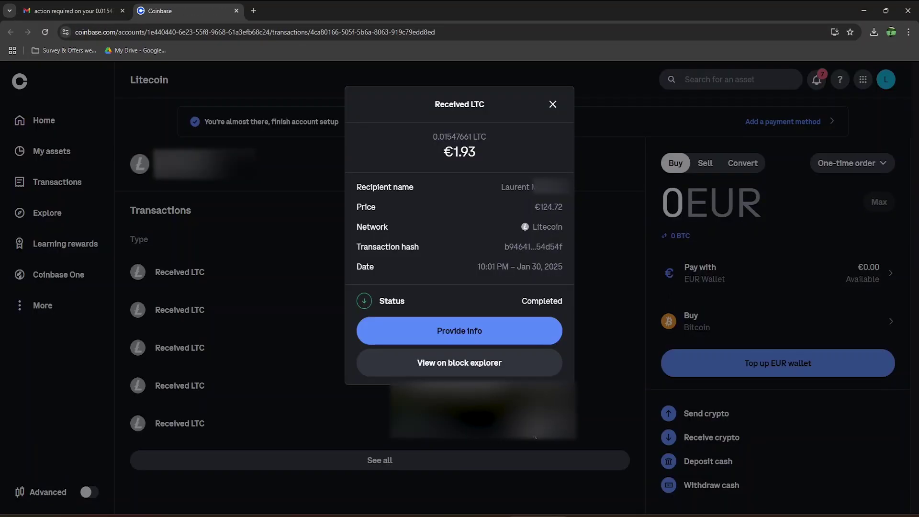
double_click(459, 156)
right_click(467, 158)
left_click(498, 194)
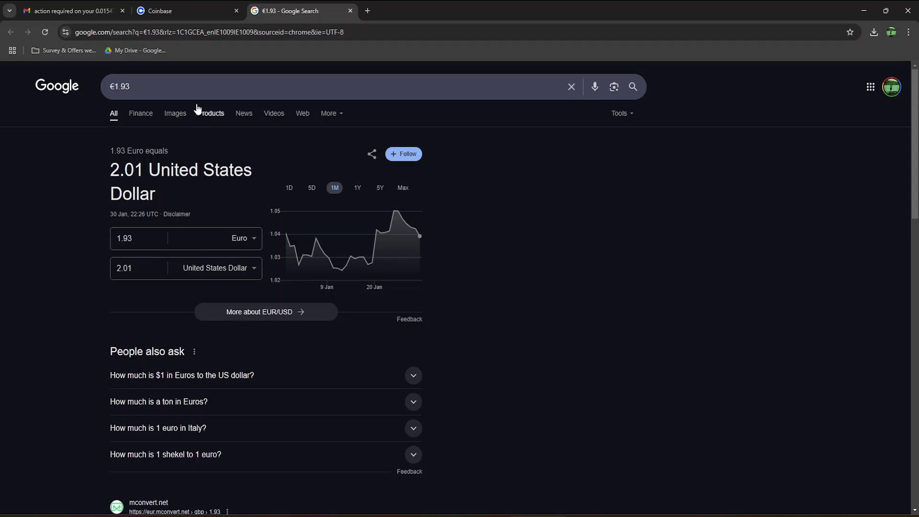
left_click(191, 12)
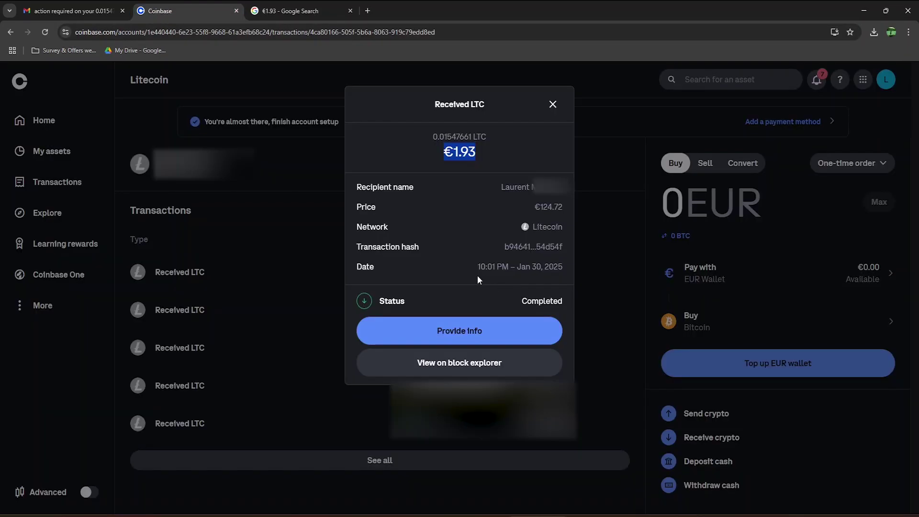
left_click(550, 277)
Provide sender info, stating the sending Litecoin wallet belongs to someone else
left_click(462, 335)
left_click(524, 184)
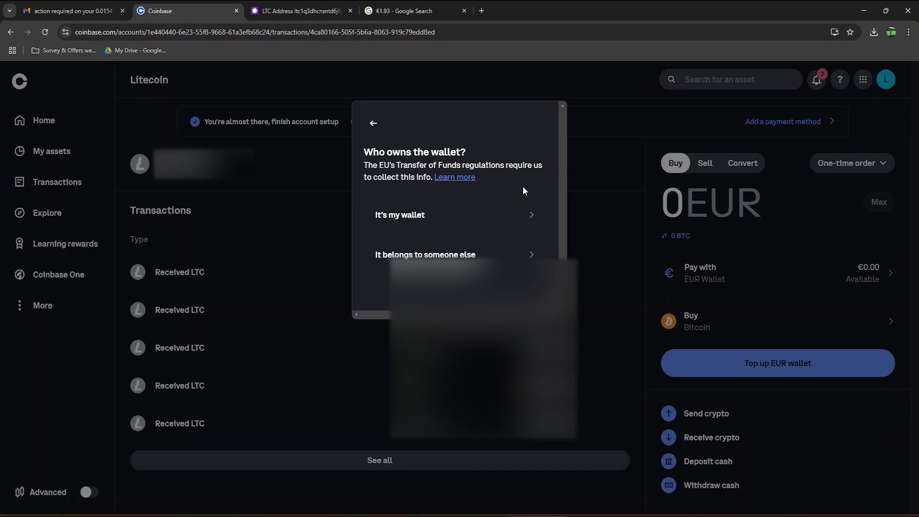
left_click(502, 257)
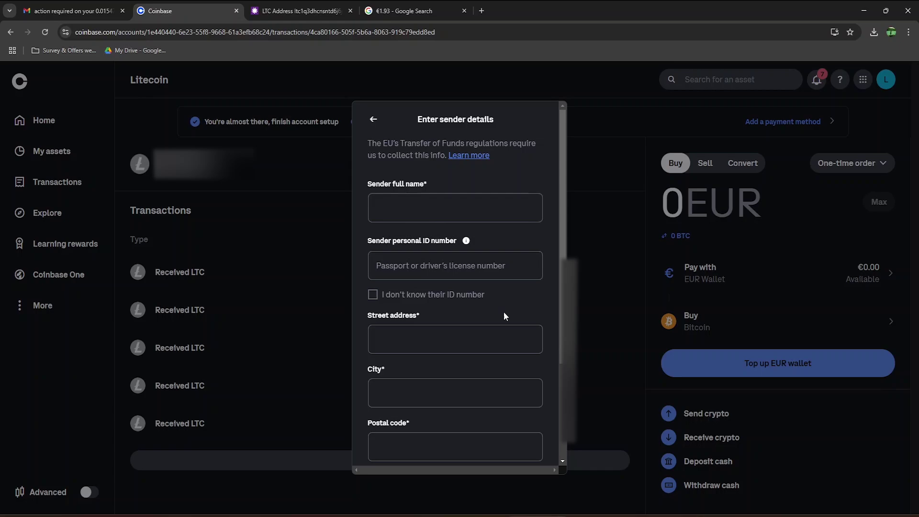
scroll(503, 312, "down", 3)
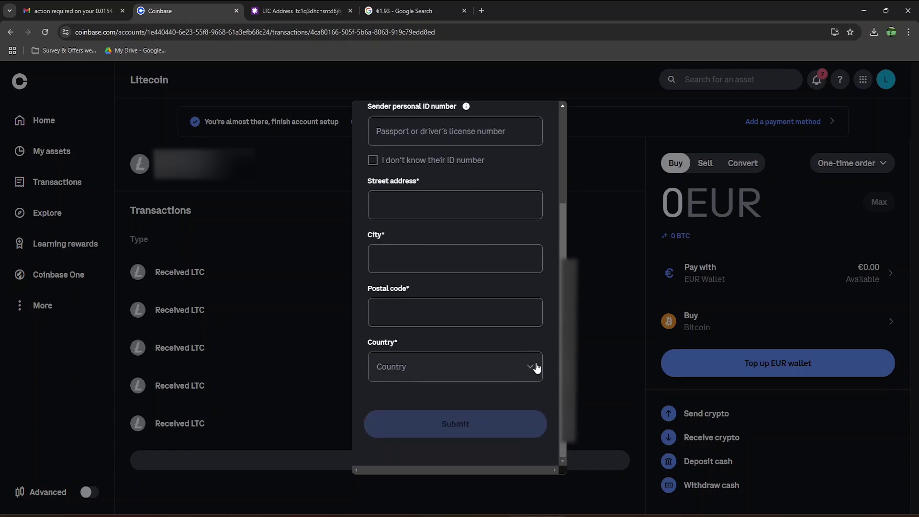
scroll(545, 360, "up", 3)
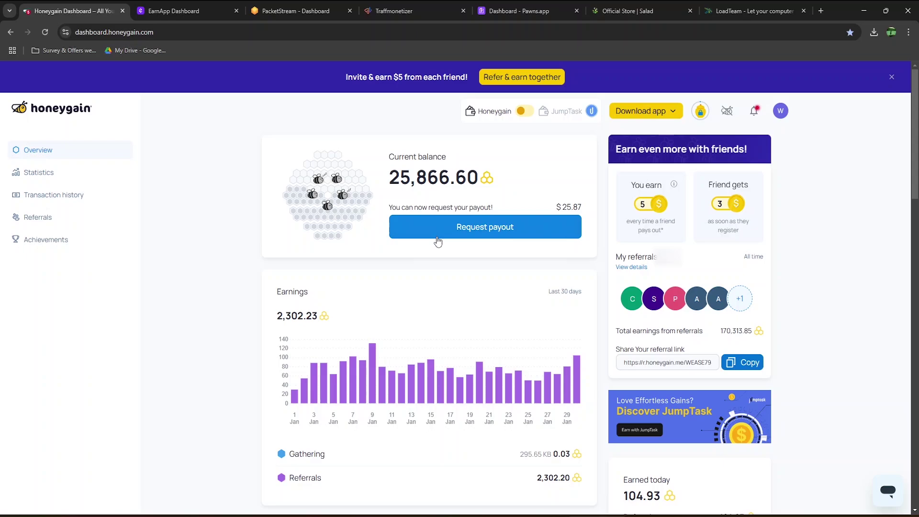
Review the EarnApp, PacketStream, Traffmonetizer, Pawns.app, Salad and LoadTeam dashboard tabs
left_click(182, 11)
left_click(288, 12)
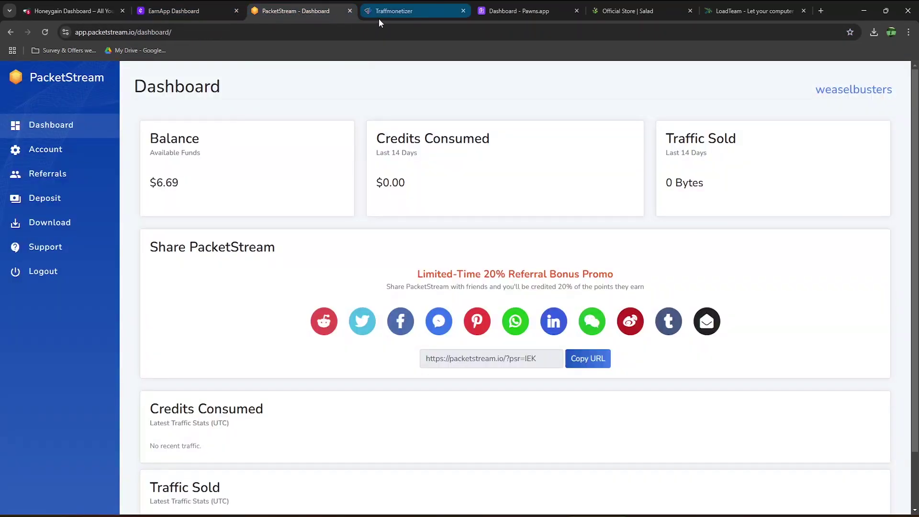
left_click(424, 12)
left_click(510, 13)
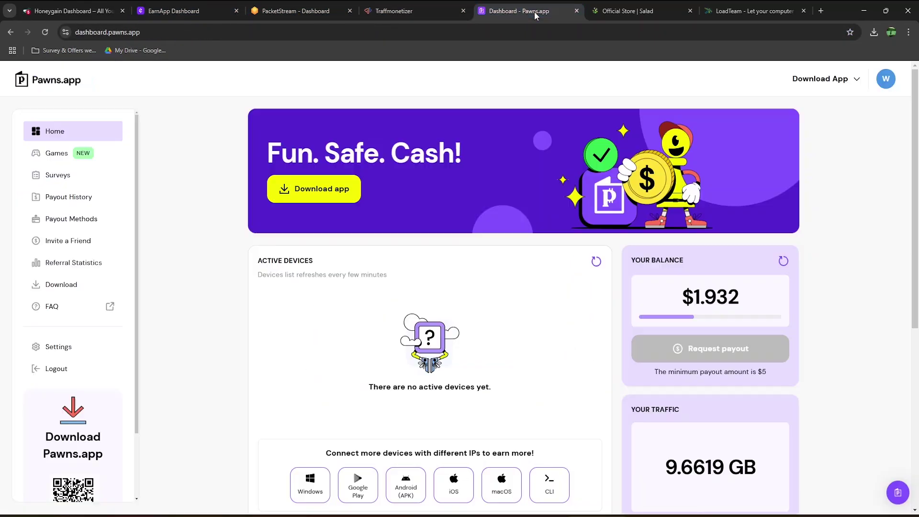
left_click(641, 11)
left_click(750, 14)
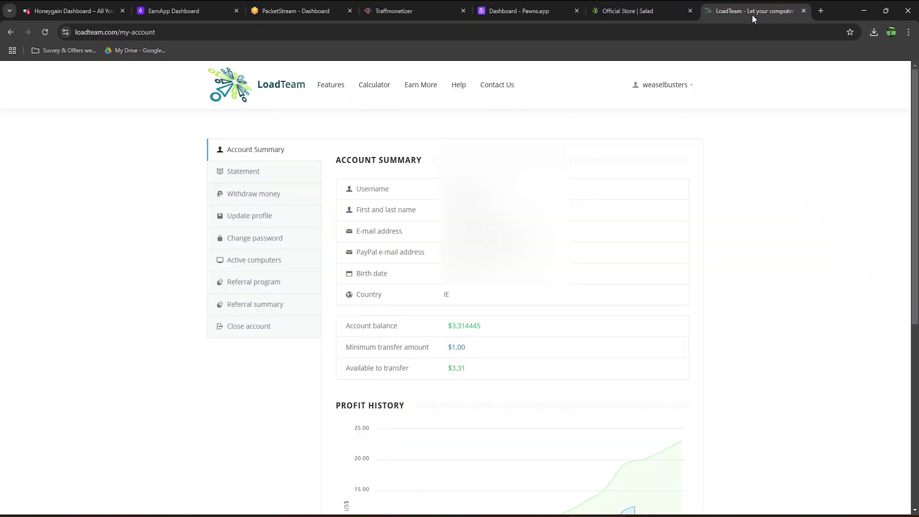
Search the channel for 'passive income' and scroll through the matching videos
type("ssive inc")
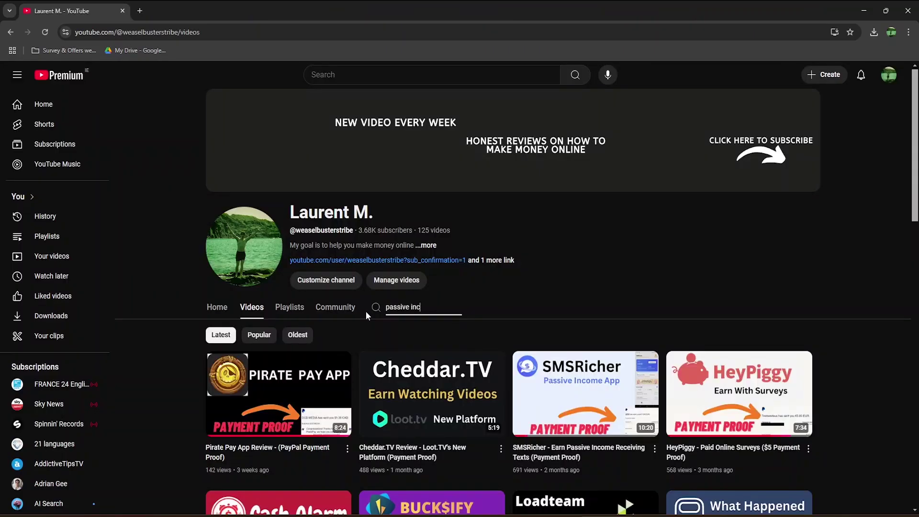
type("ome")
key("Return")
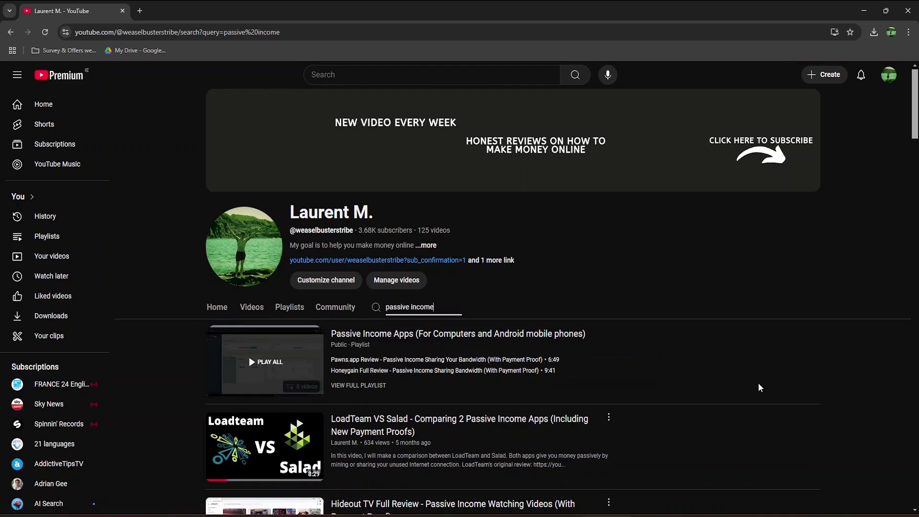
scroll(759, 387, "down", 5)
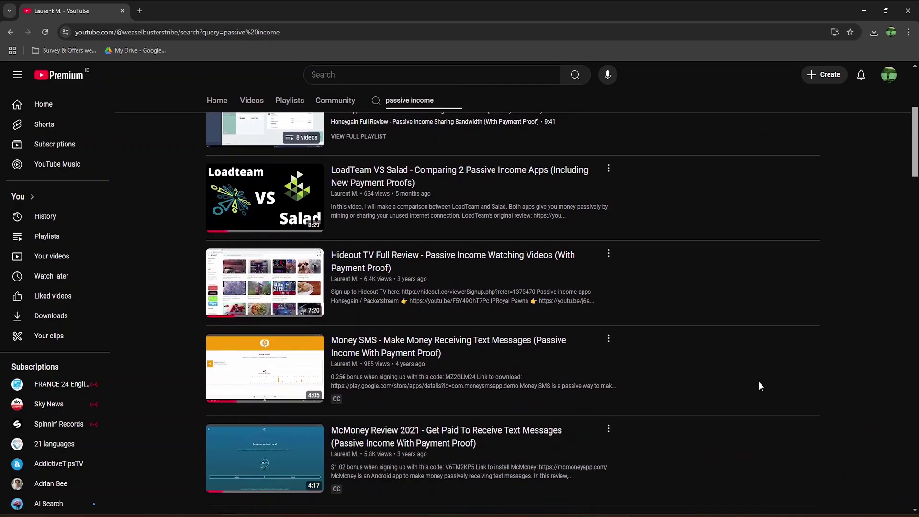
scroll(759, 386, "down", 8)
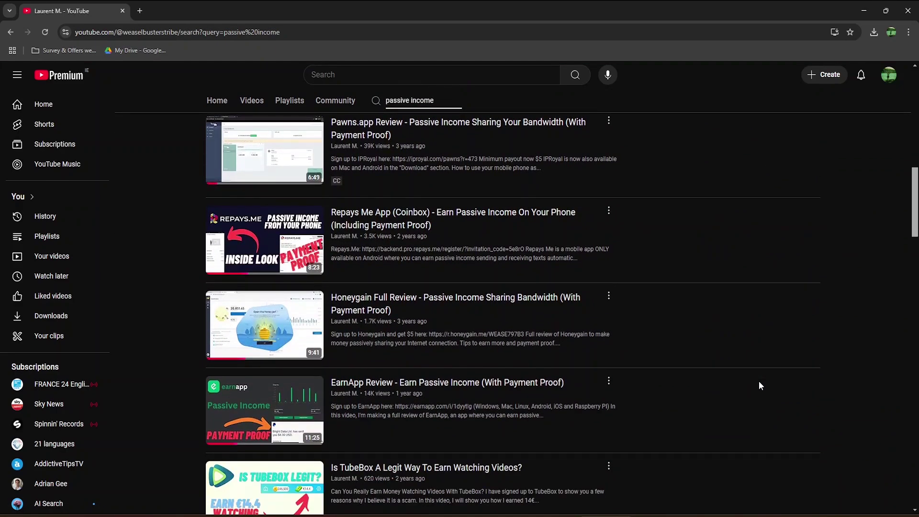